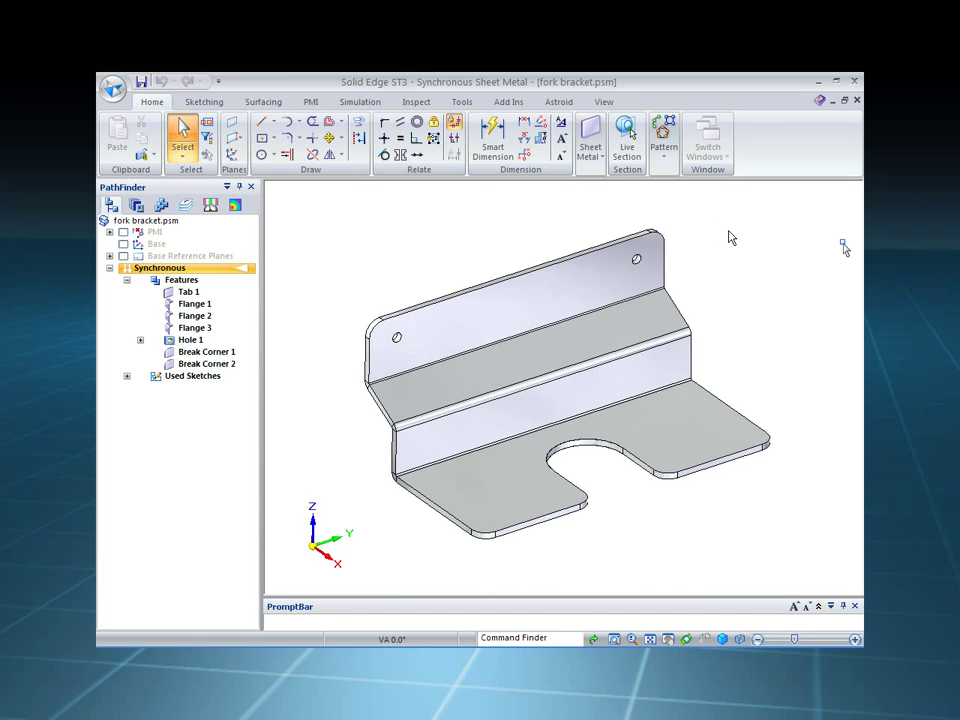
Create and accept a 0.500-ratio mid-surface for the fork bracket from the Simulation tools
{"action": "left_click", "coordinate": [370, 103]}
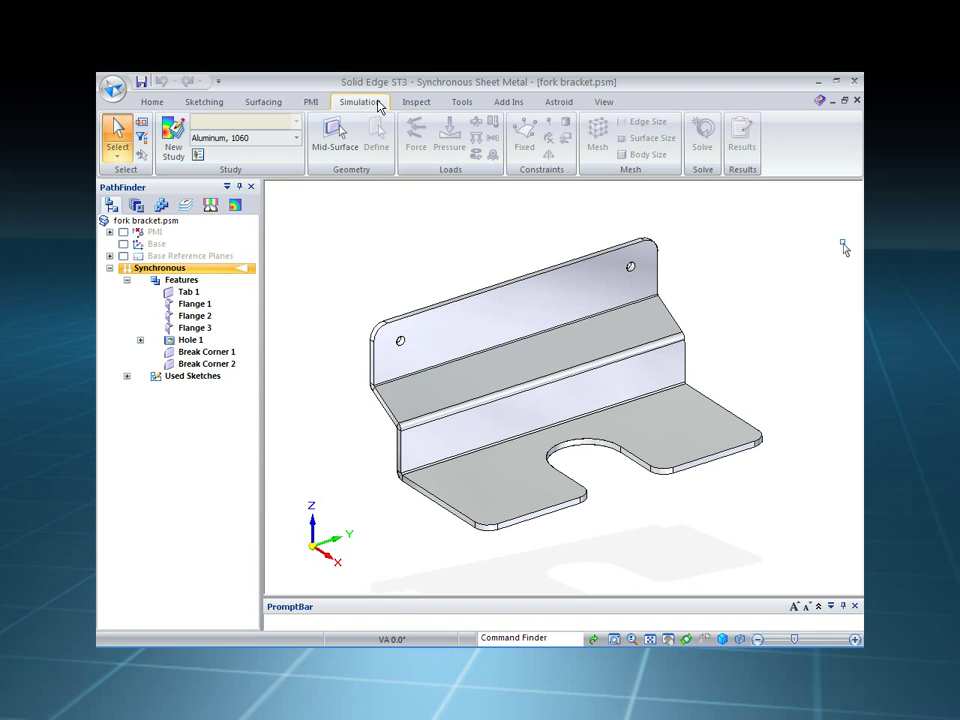
{"action": "left_click", "coordinate": [236, 206]}
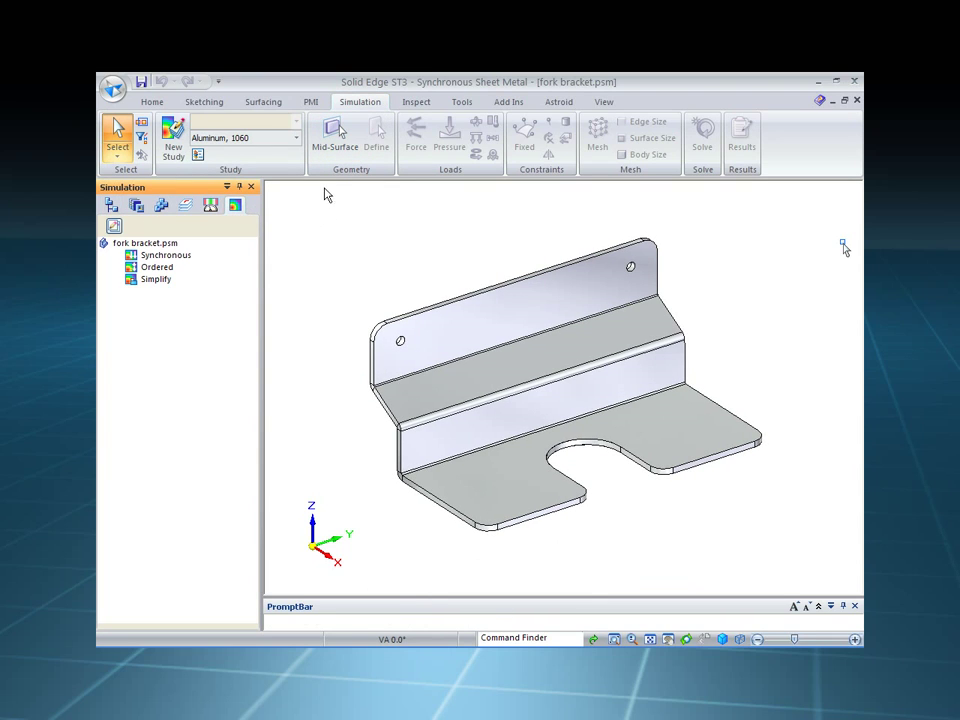
{"action": "left_click", "coordinate": [336, 150]}
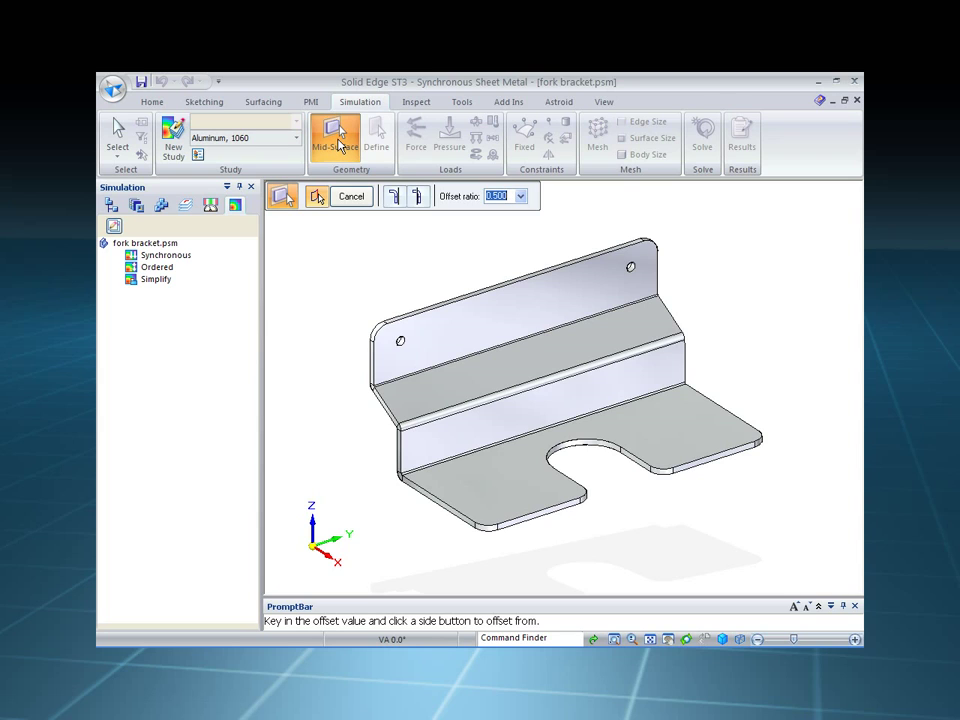
{"action": "left_click", "coordinate": [394, 197]}
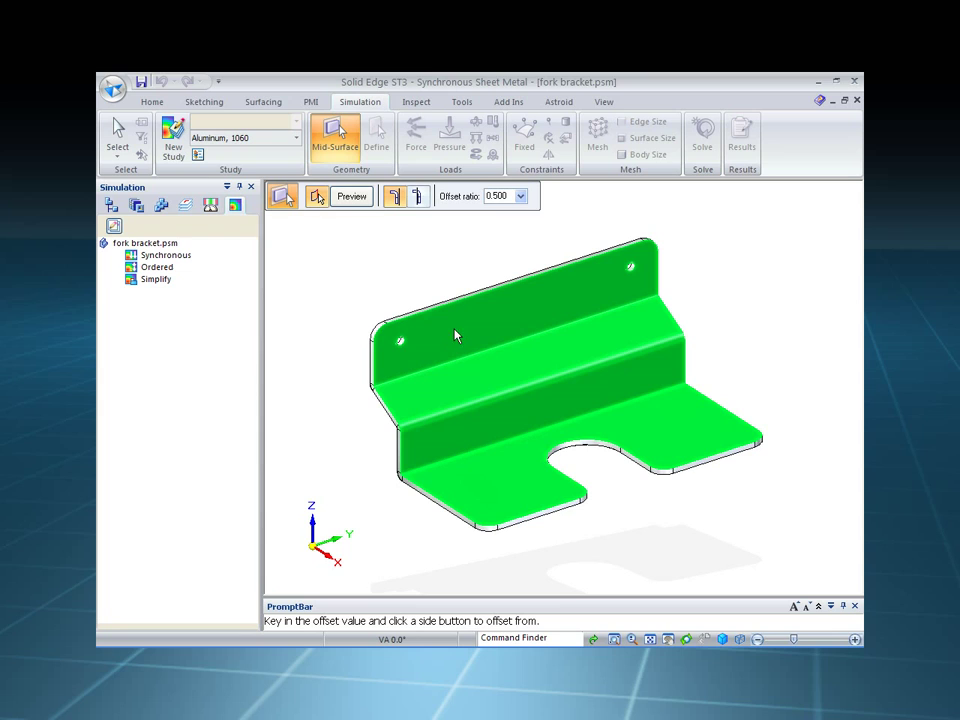
{"action": "left_click", "coordinate": [351, 197]}
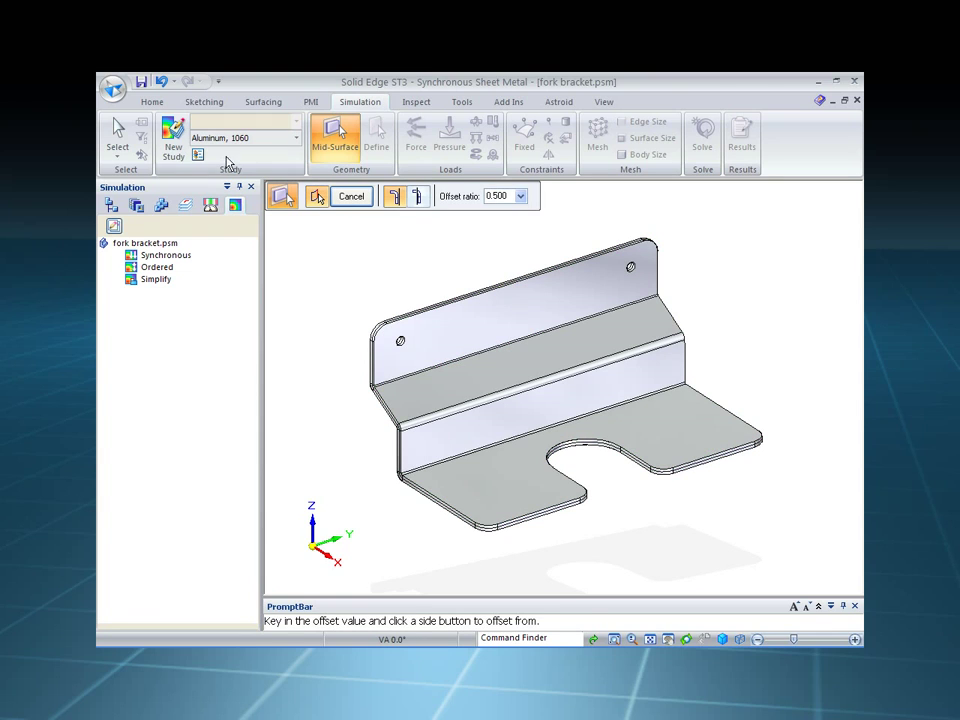
{"action": "key", "text": "Escape"}
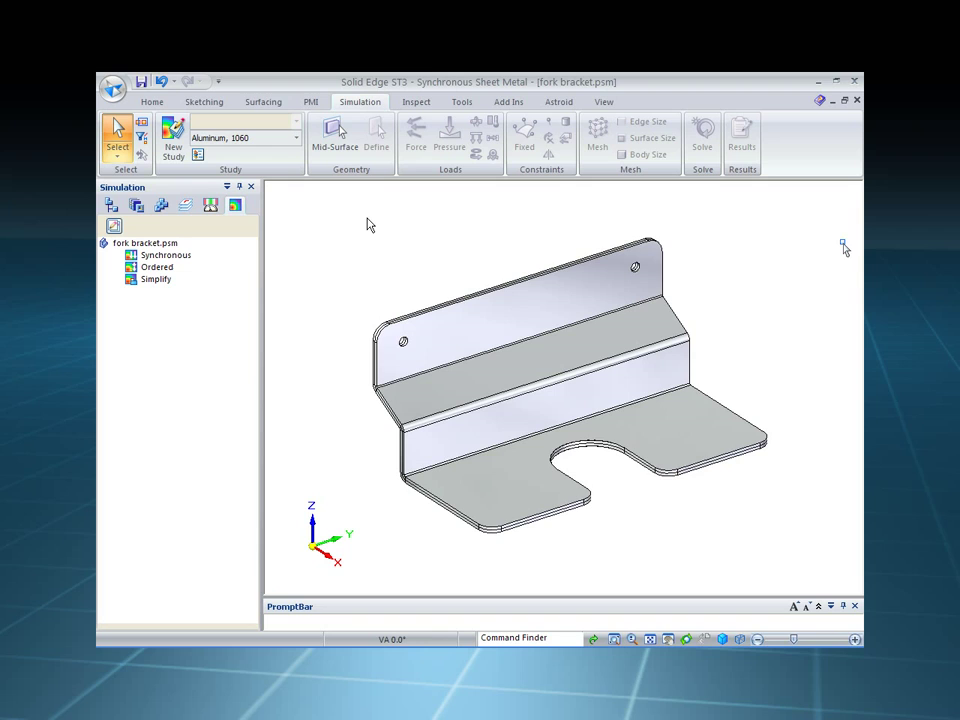
Hide the solid design body and fit the mid-surface to the view
{"action": "right_click", "coordinate": [361, 215]}
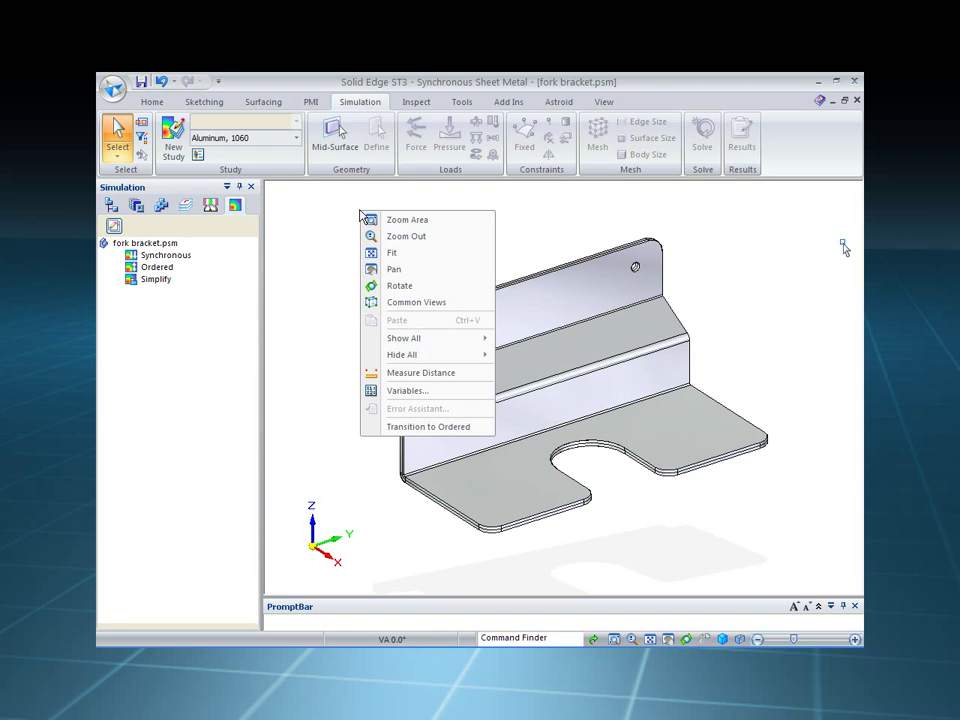
{"action": "mouse_move", "coordinate": [432, 356]}
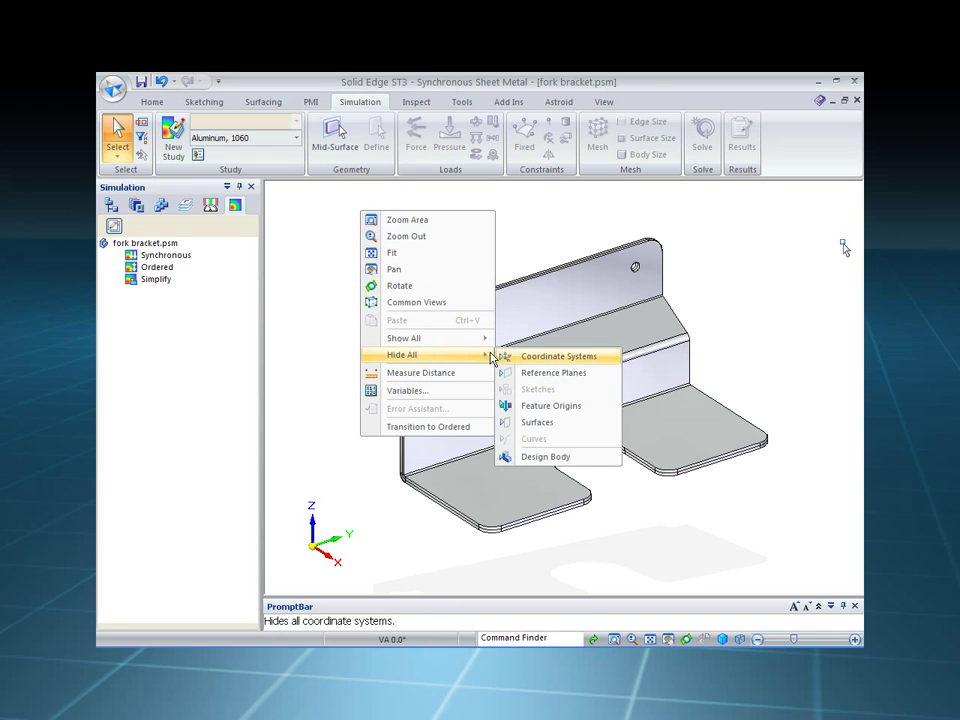
{"action": "left_click", "coordinate": [561, 456]}
{"action": "key", "text": "ctrl+shift+f"}
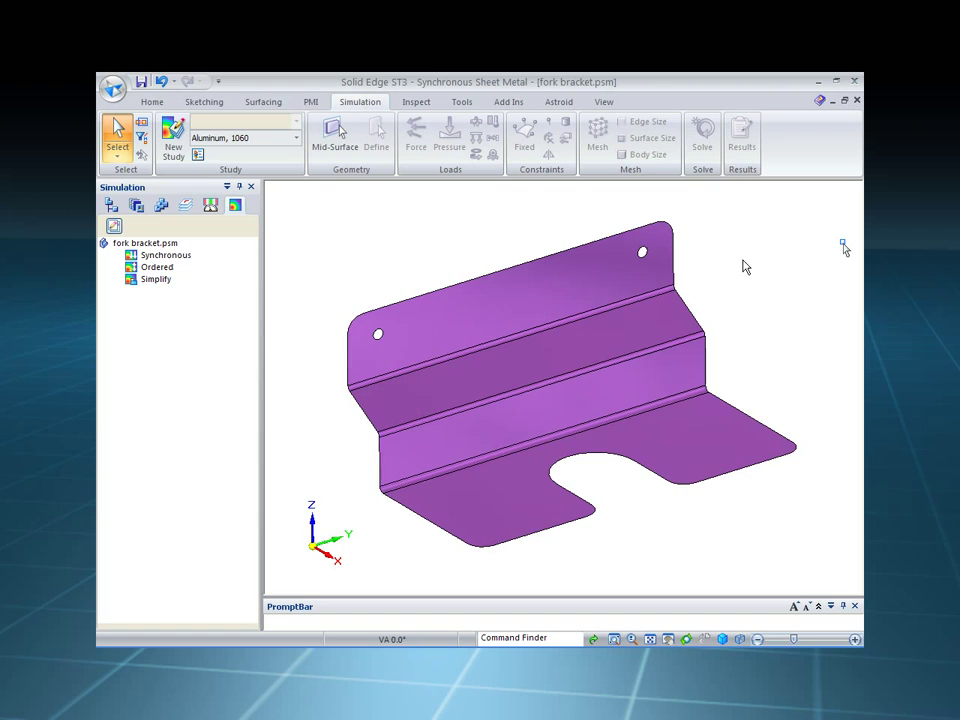
Create a Linear Static surface-mesh study using the bracket's mid-surface as geometry
{"action": "left_click", "coordinate": [173, 140]}
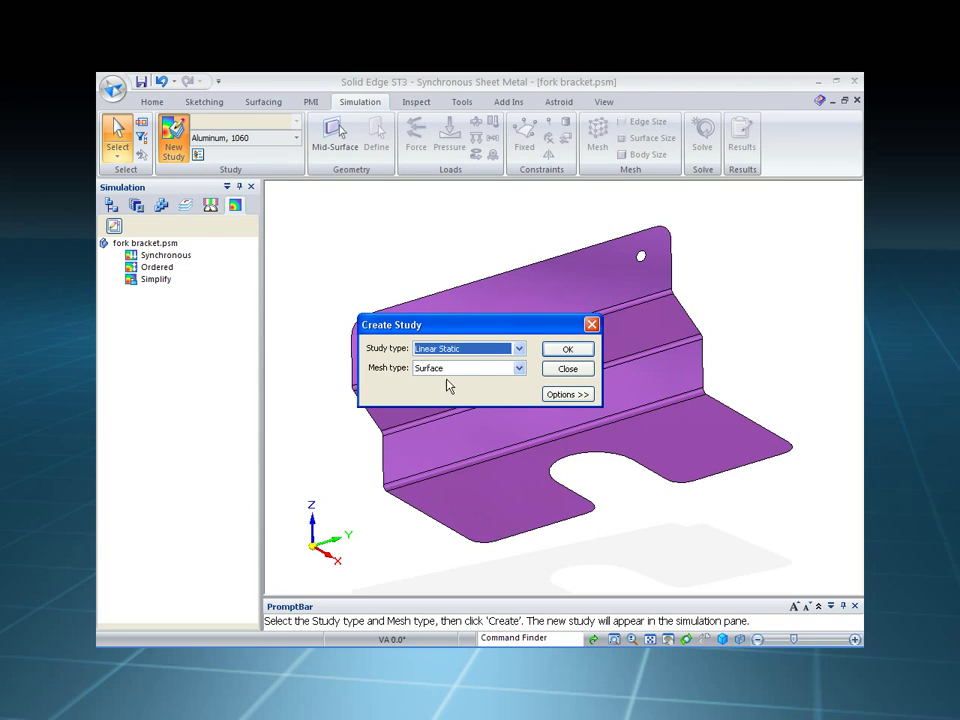
{"action": "left_click", "coordinate": [567, 349]}
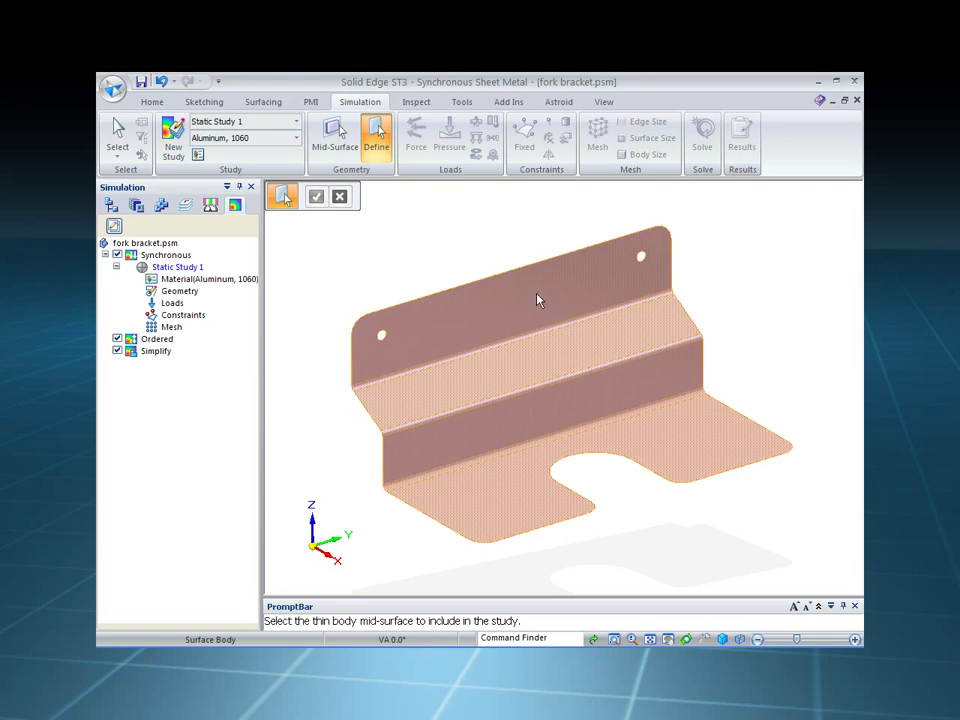
{"action": "left_click", "coordinate": [536, 300]}
{"action": "left_click", "coordinate": [316, 197]}
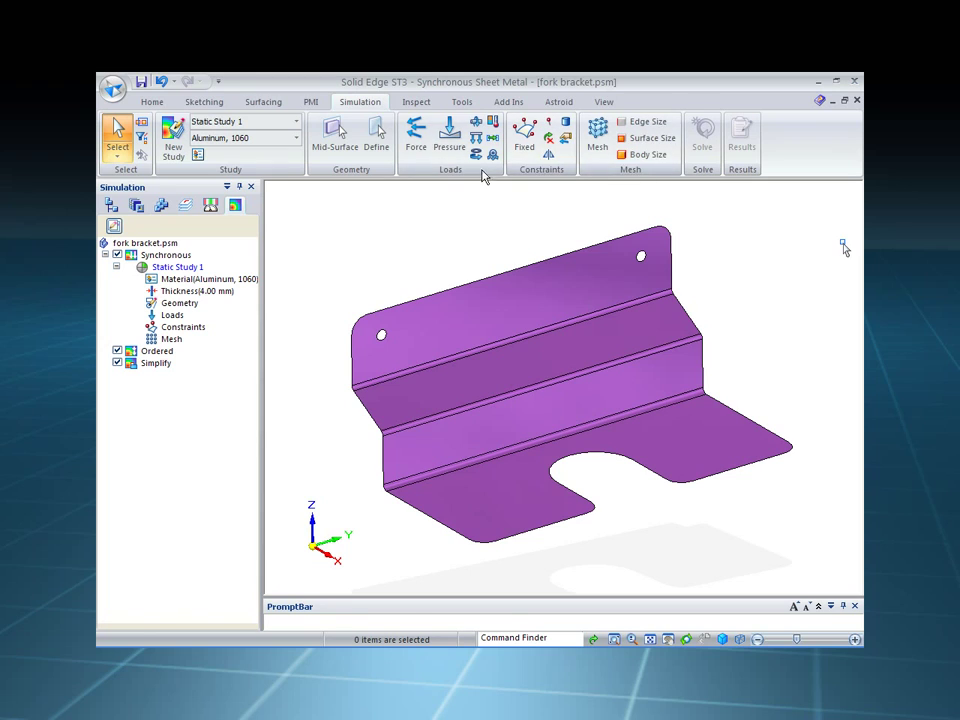
Apply Force 1 downward on the bracket's bottom face
{"action": "left_click", "coordinate": [416, 146]}
{"action": "left_click", "coordinate": [699, 445]}
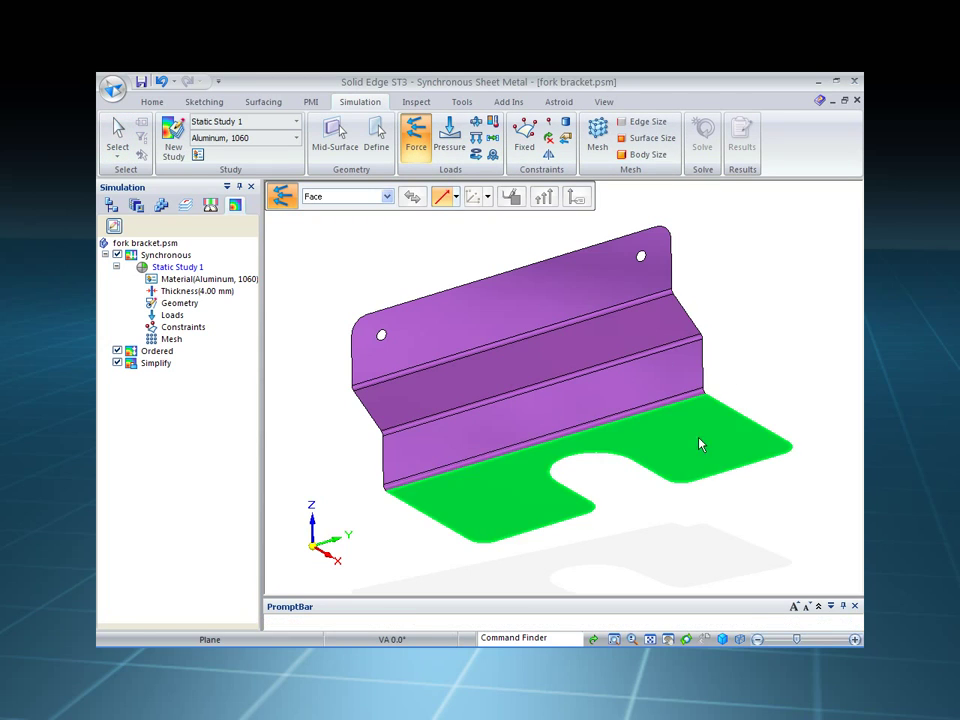
{"action": "key", "text": "f"}
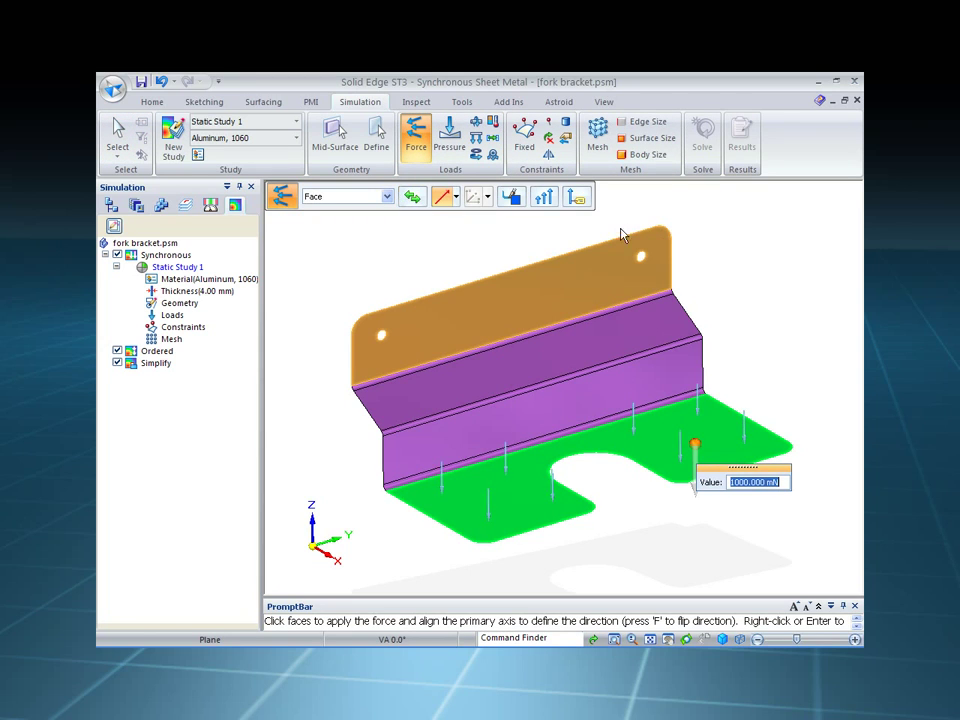
{"action": "key", "text": "Return"}
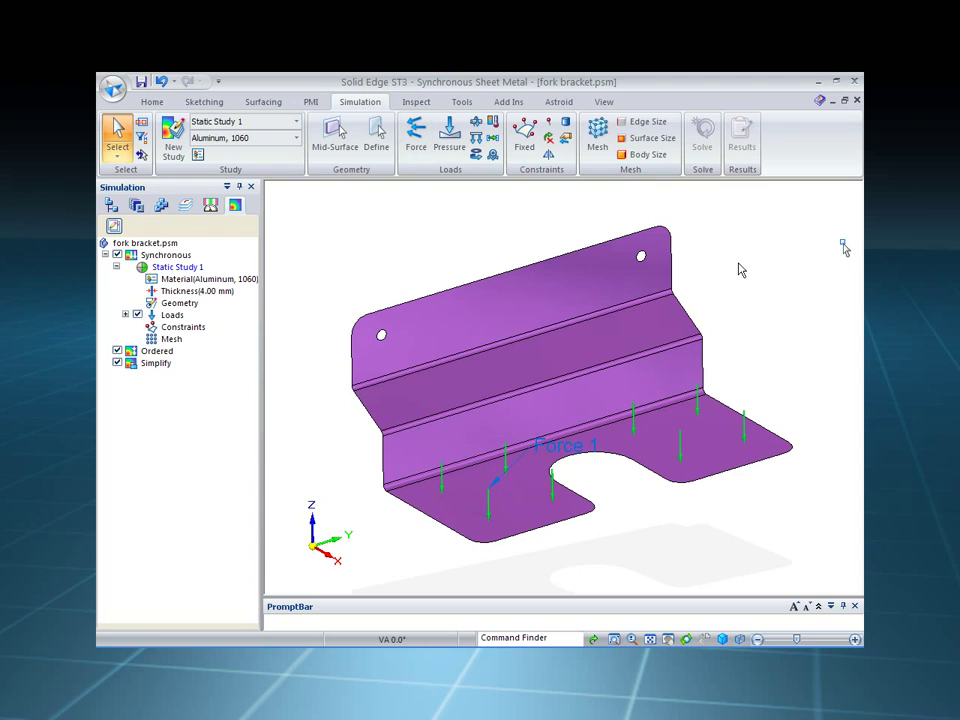
Fix the upper flange with the holes and solve Static Study 1
{"action": "left_click", "coordinate": [524, 140]}
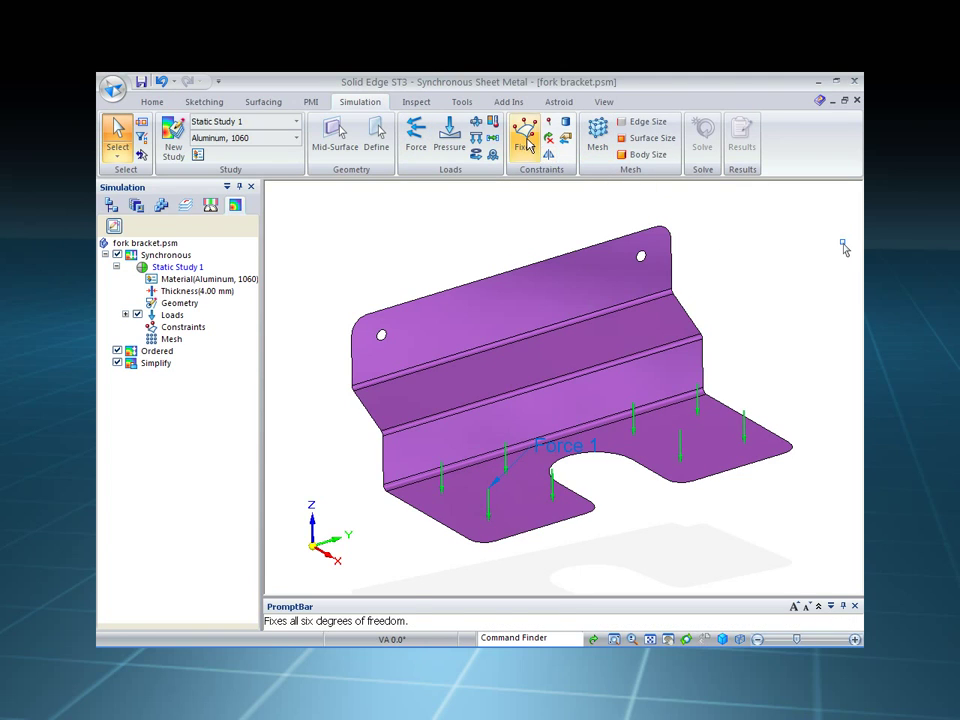
{"action": "left_click", "coordinate": [514, 296]}
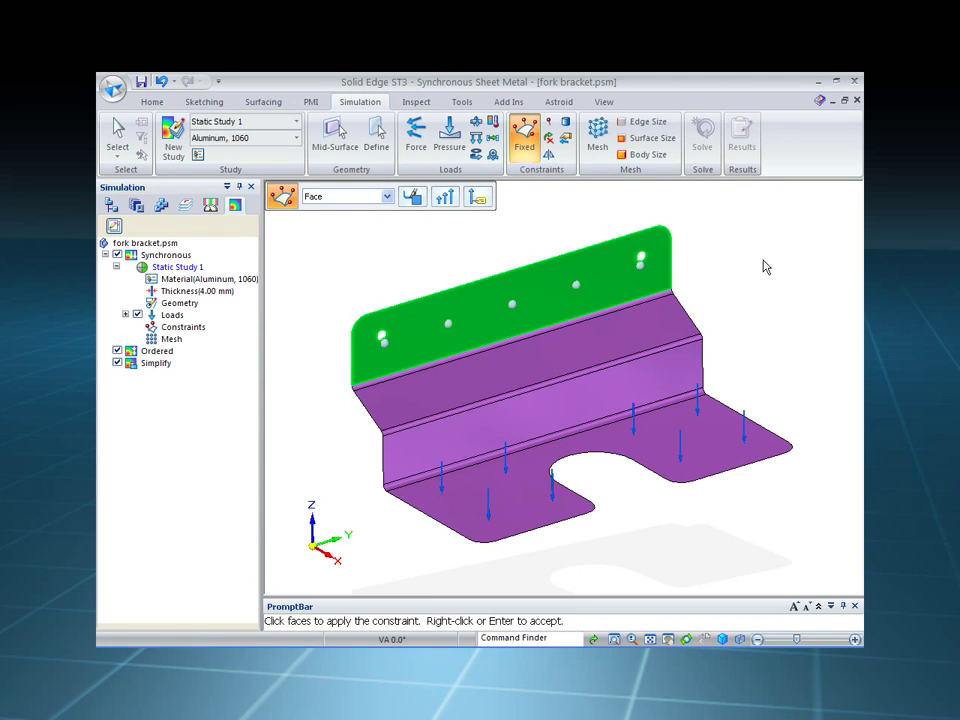
{"action": "right_click", "coordinate": [740, 248]}
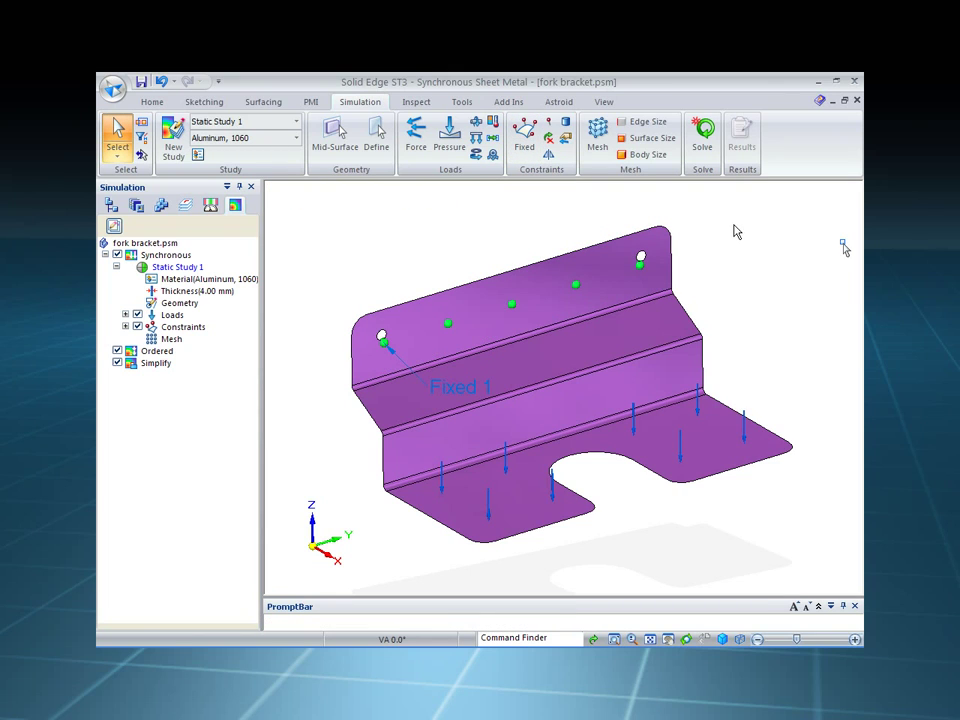
{"action": "left_click", "coordinate": [703, 132]}
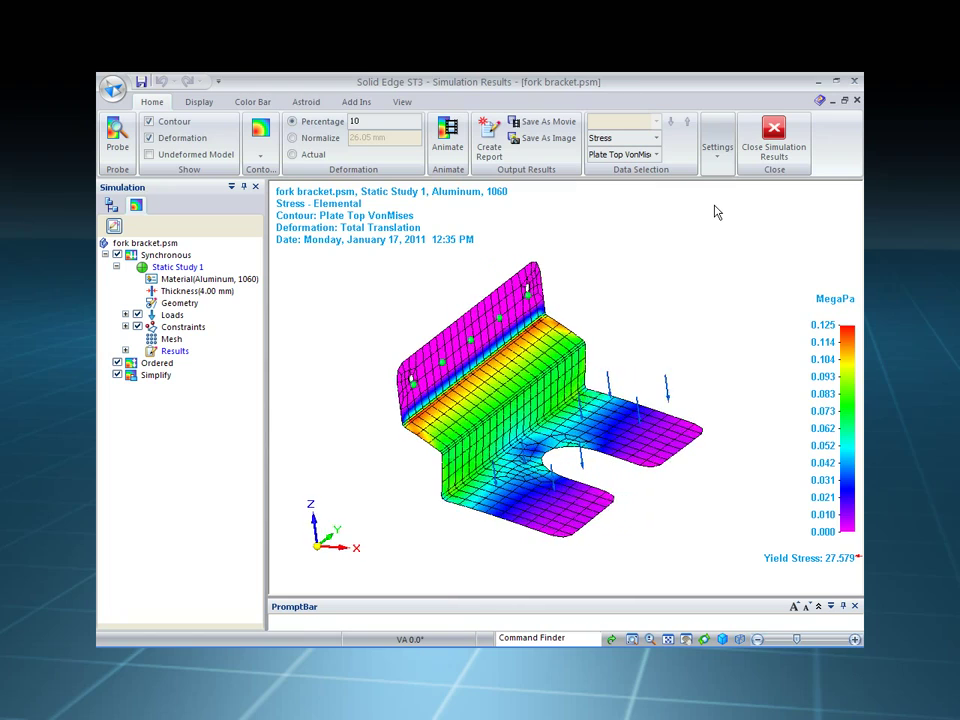
Close the stress results and show the bracket's solid design body again
{"action": "left_click", "coordinate": [773, 135]}
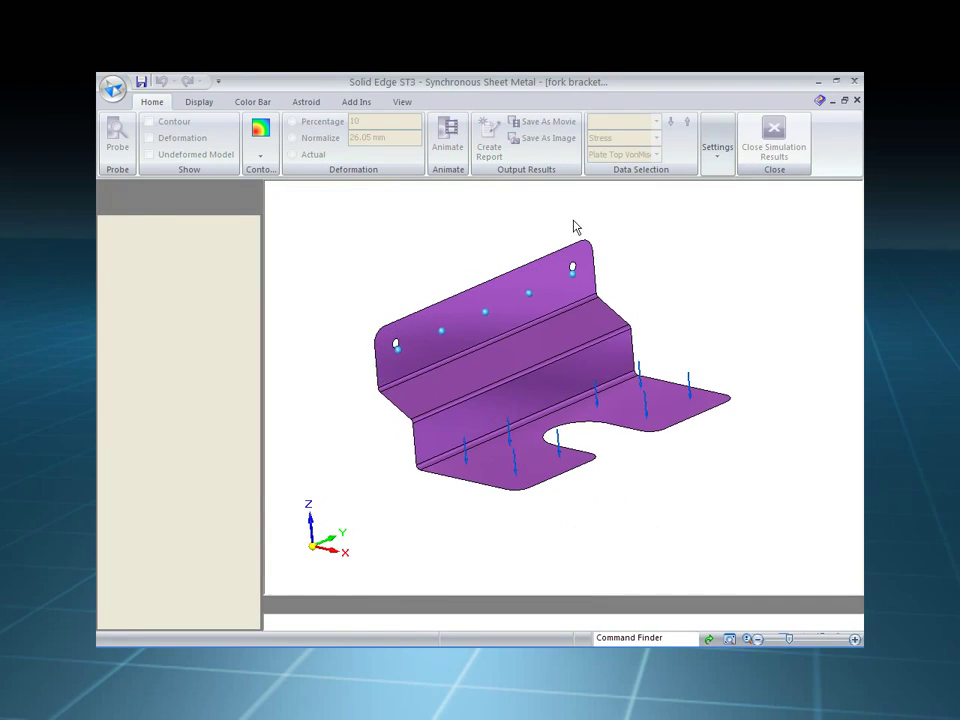
{"action": "right_click", "coordinate": [383, 212]}
{"action": "mouse_move", "coordinate": [450, 332]}
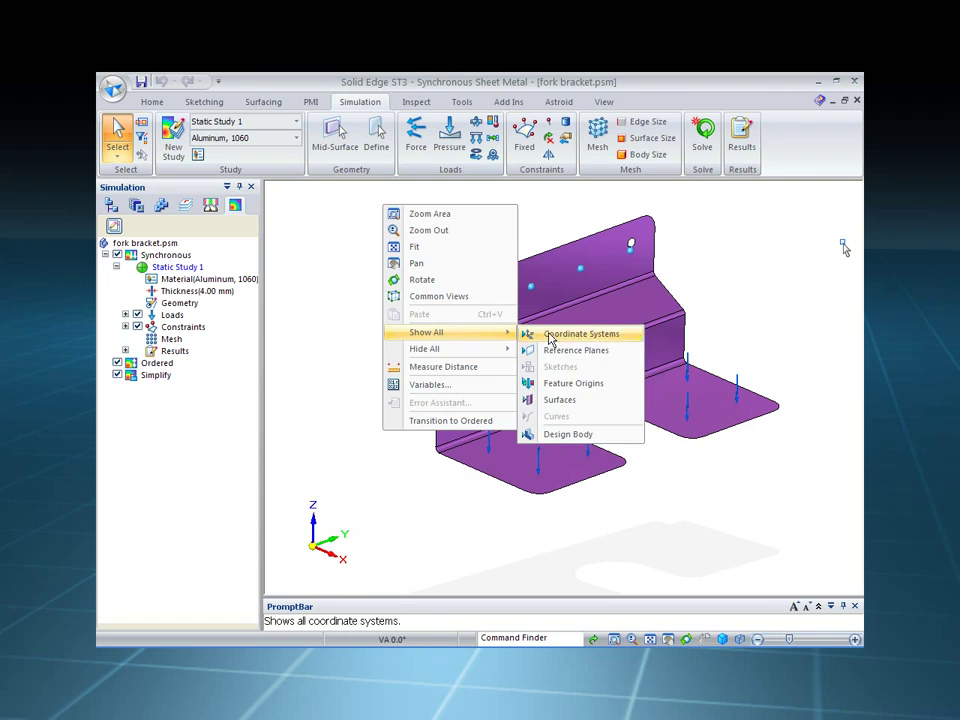
{"action": "left_click", "coordinate": [545, 434]}
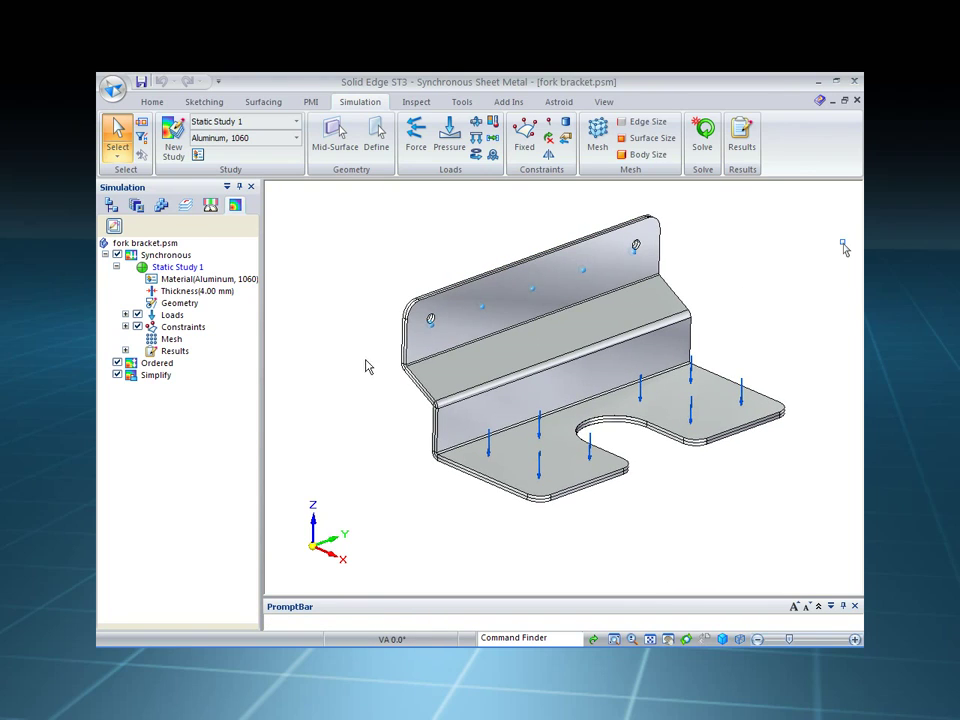
Move the bracket's left end face 15 mm along its axis with the steering wheel
{"action": "left_click", "coordinate": [401, 345]}
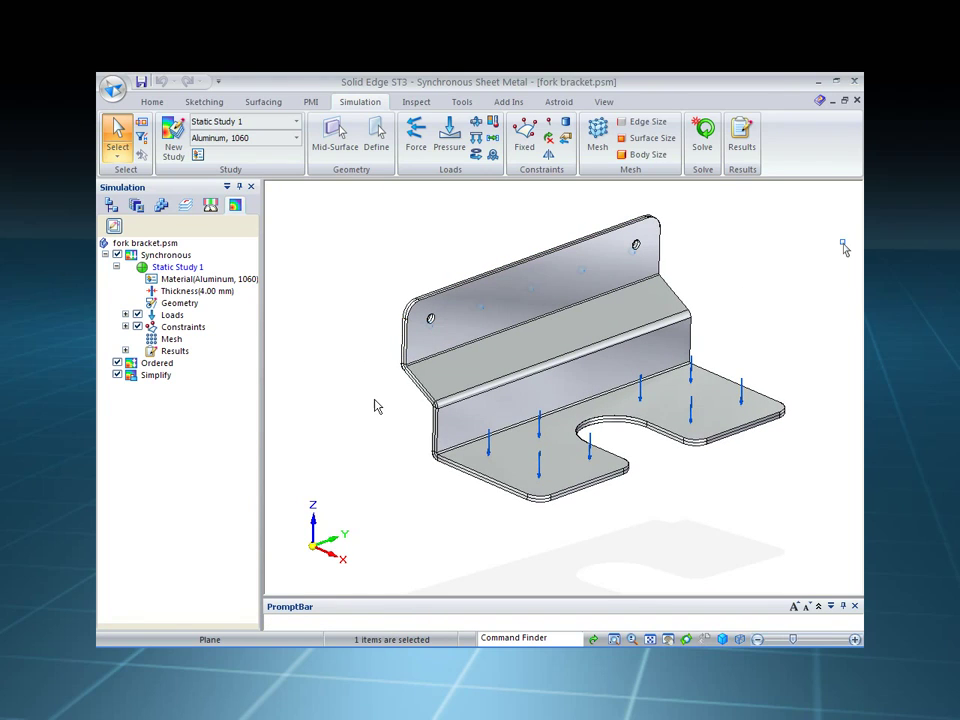
{"action": "left_click", "coordinate": [380, 330]}
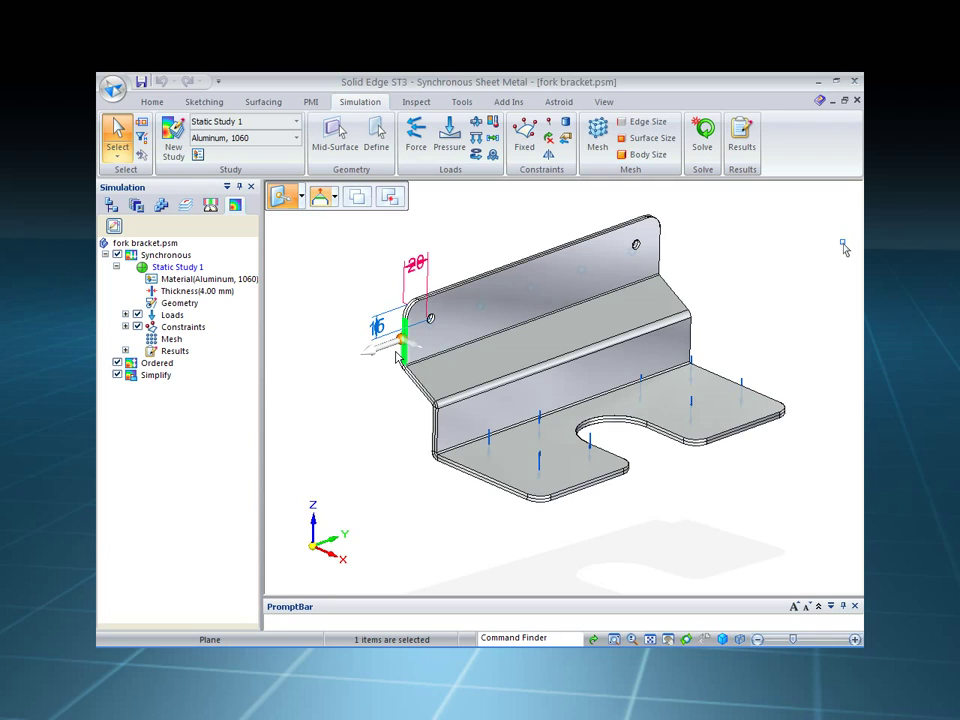
{"action": "left_click", "coordinate": [395, 333]}
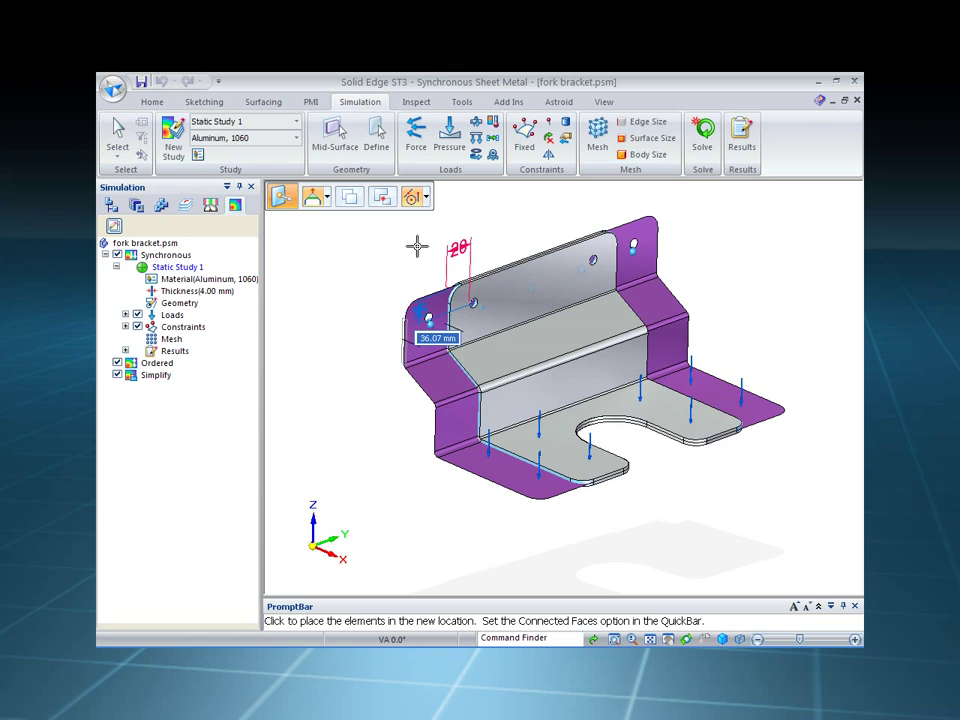
{"action": "type", "text": "15"}
{"action": "key", "text": "Return"}
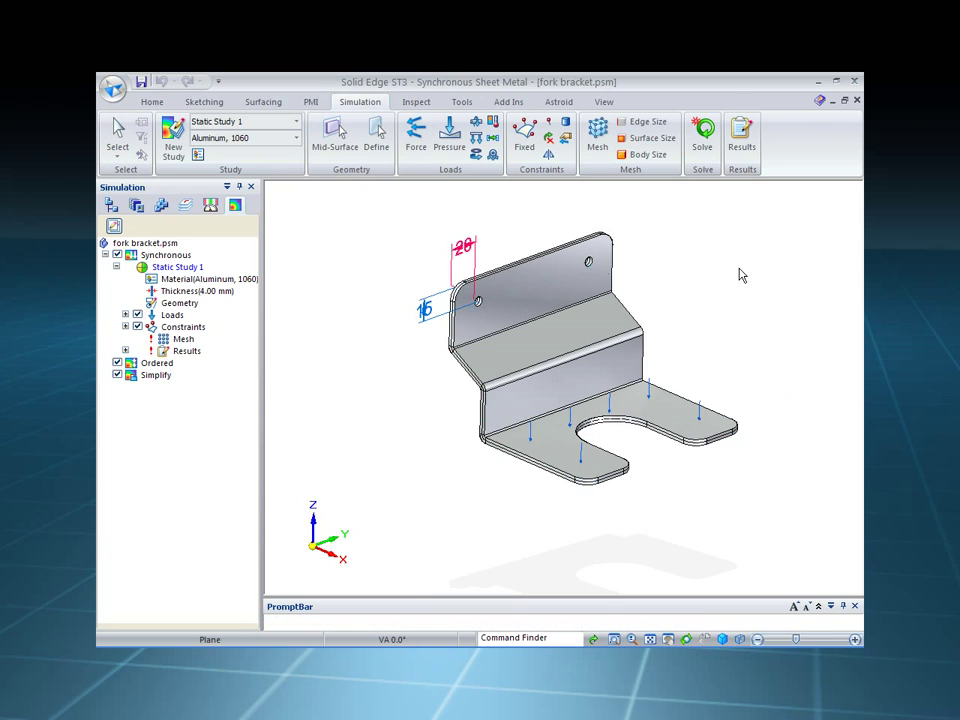
{"action": "key", "text": "Escape"}
Drag the fork tab end face outward to lengthen the slot, then inspect the bracket
{"action": "left_click", "coordinate": [728, 447]}
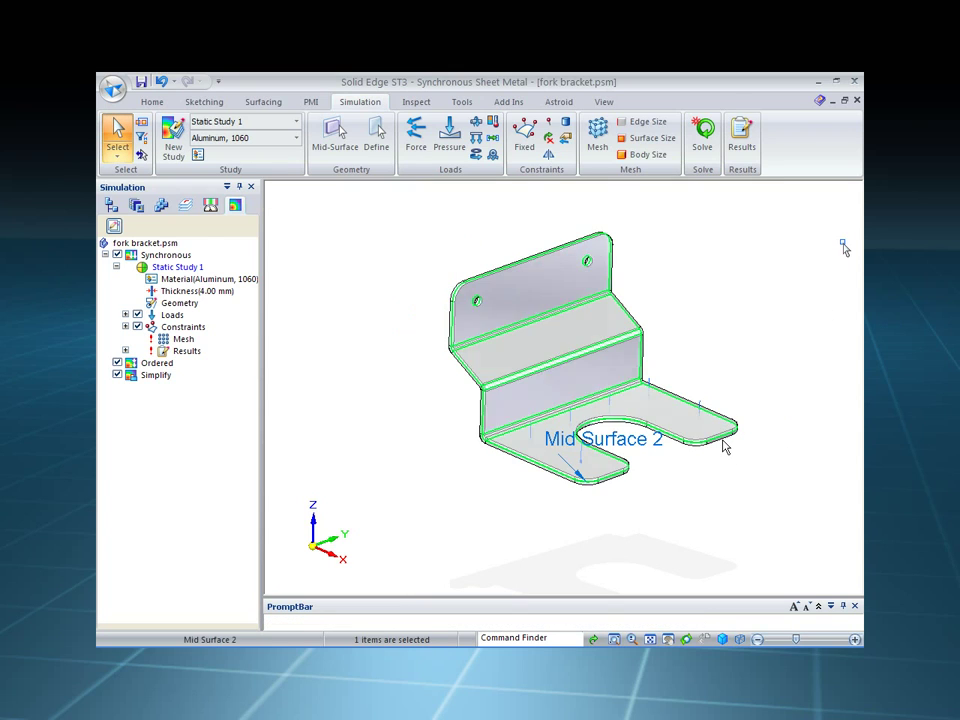
{"action": "left_click", "coordinate": [745, 462]}
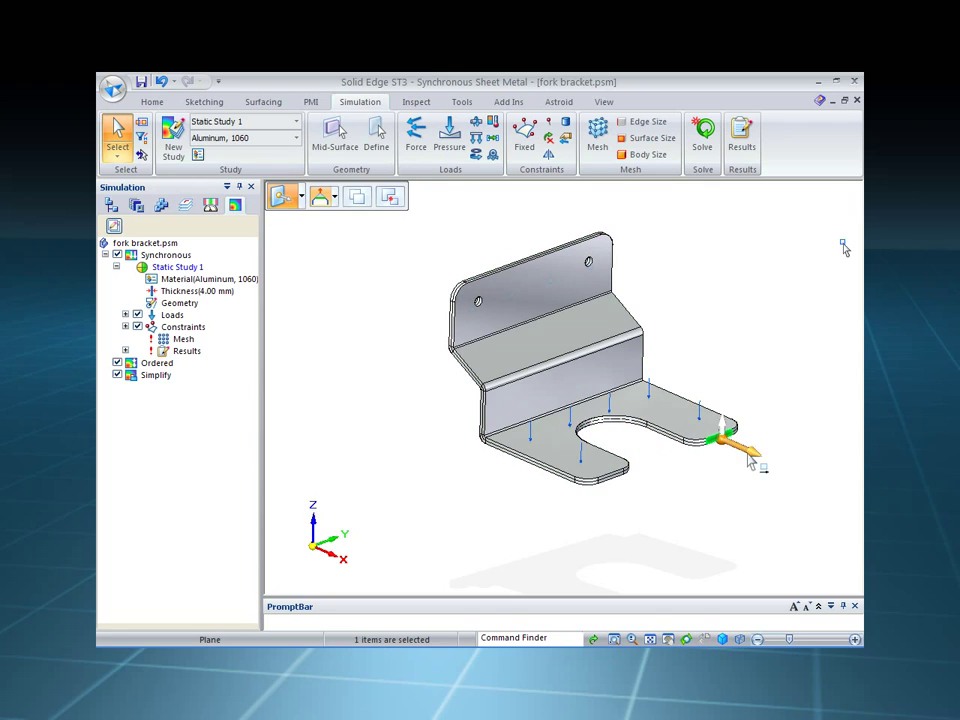
{"action": "left_click", "coordinate": [748, 458]}
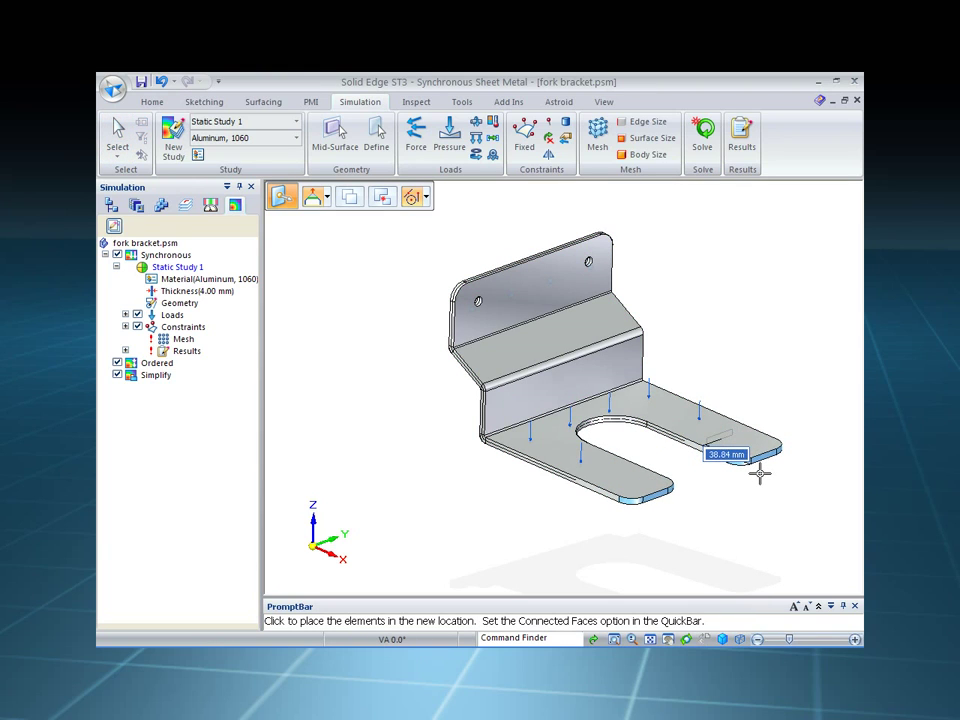
{"action": "left_click", "coordinate": [745, 476]}
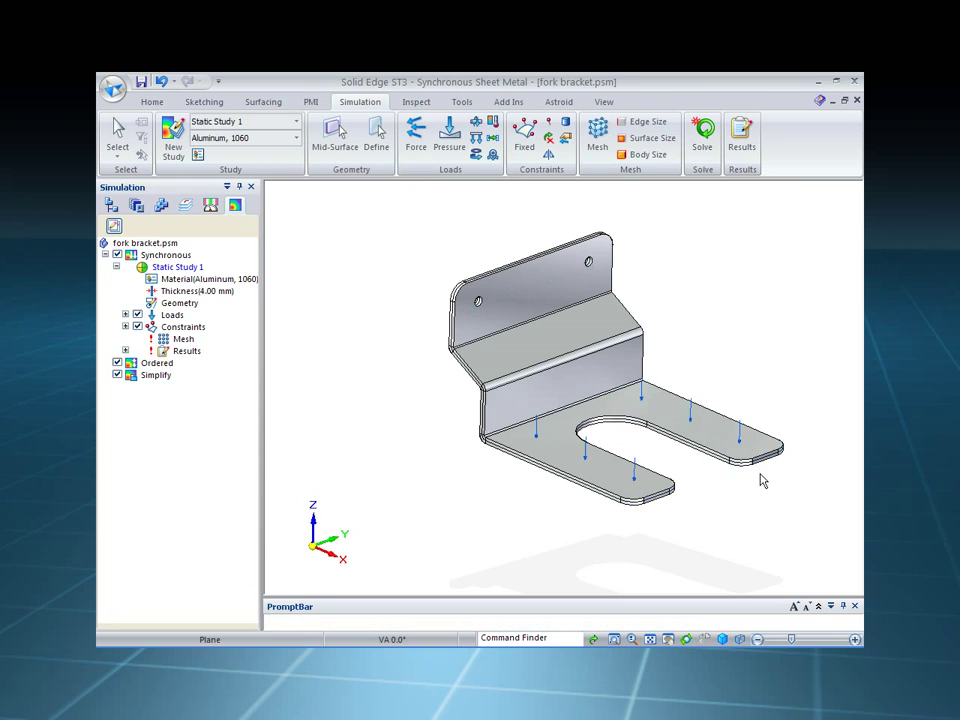
{"action": "middle_click_drag", "start_coordinate": [771, 270], "coordinate": [606, 180]}
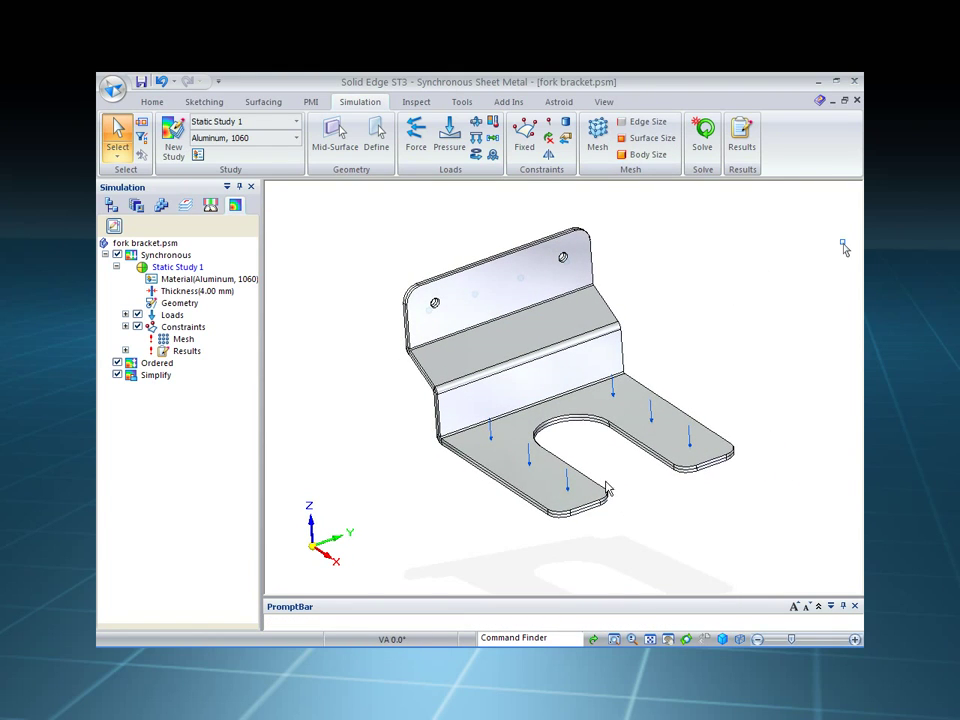
{"action": "middle_click_drag", "start_coordinate": [738, 297], "coordinate": [684, 229]}
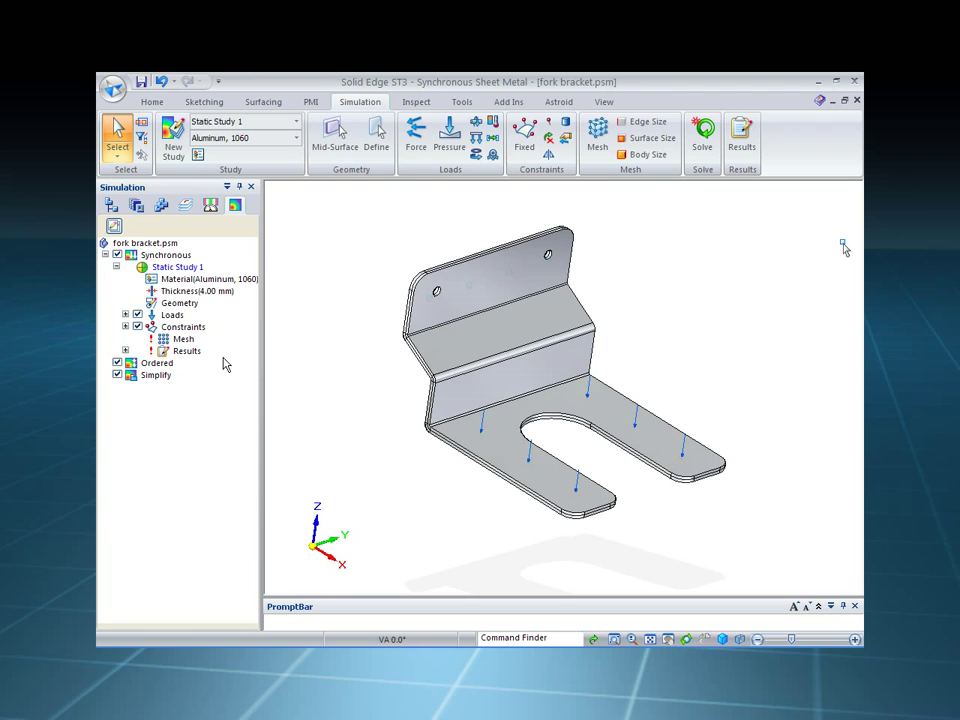
Re-solve Static Study 1 for the edited bracket and animate the von Mises stress results
{"action": "left_click", "coordinate": [705, 138]}
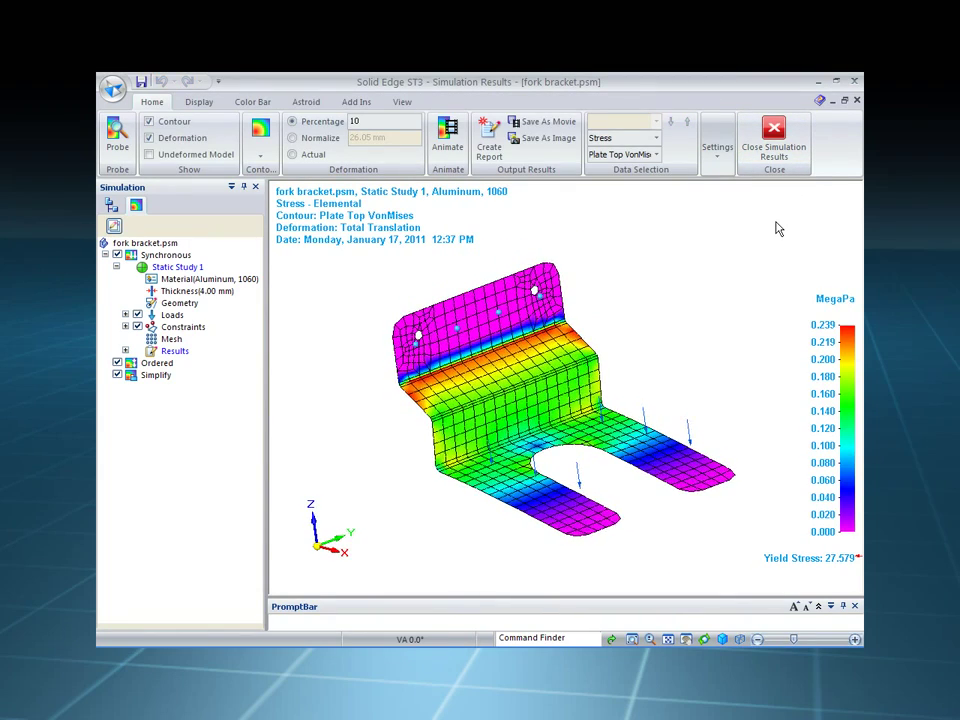
{"action": "left_click", "coordinate": [447, 140]}
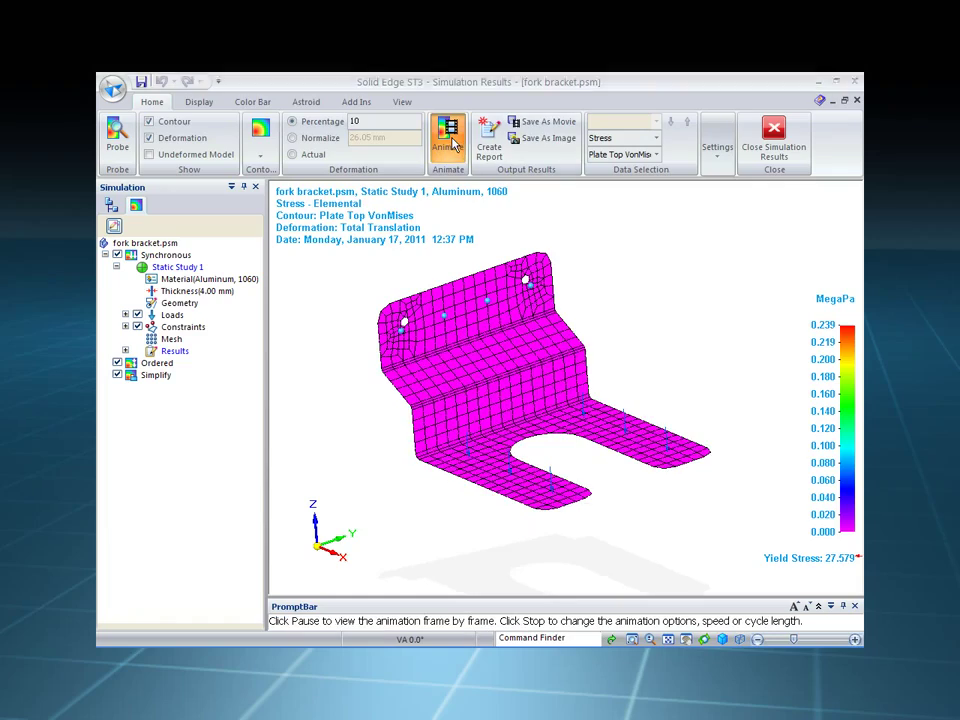